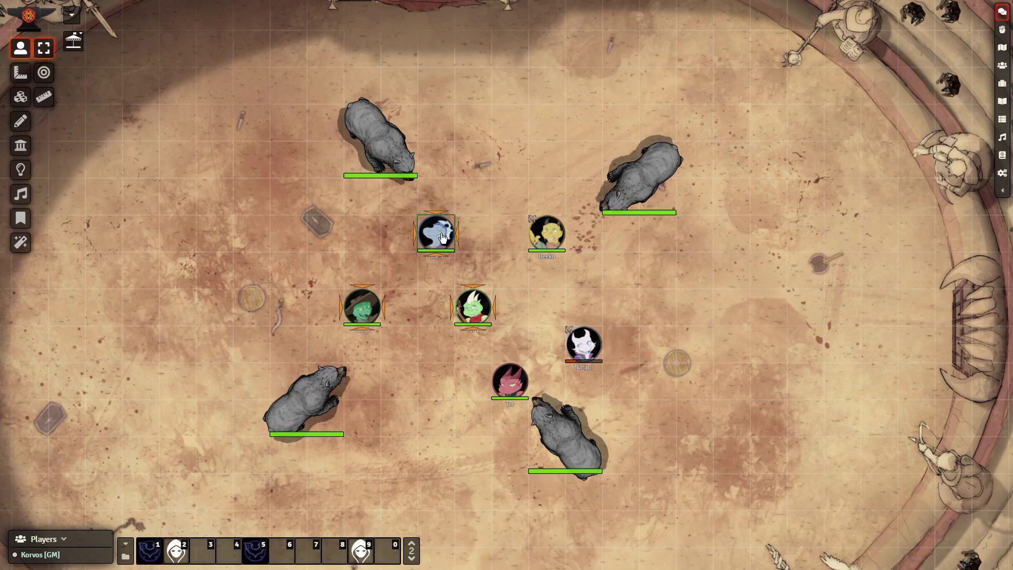
Step: Cast Shatter from Gneis's sheet with a 2nd-level slot, placing its area on the northern bear
double_click(443, 238)
scroll(638, 384, "down", 1)
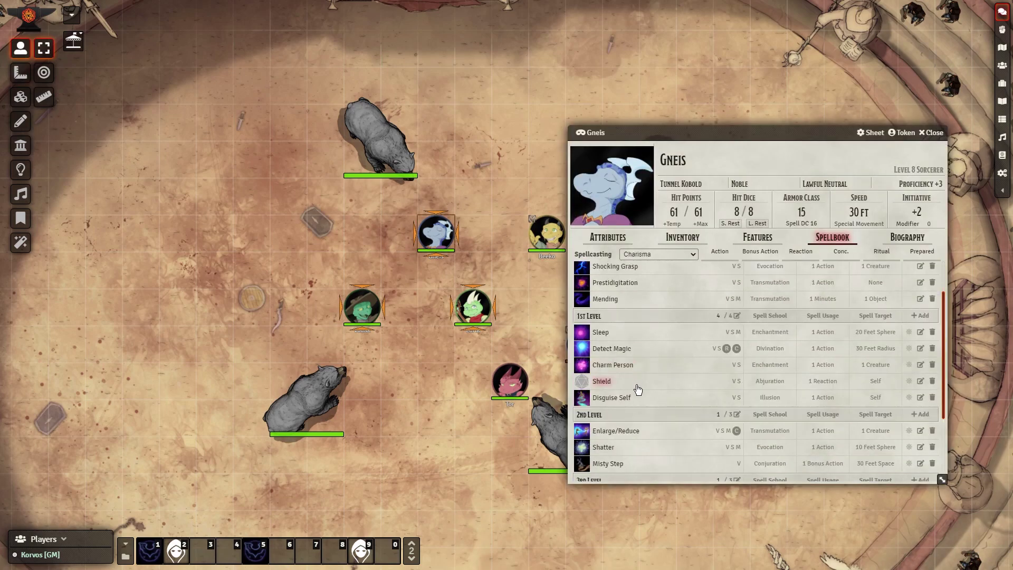
left_click(581, 449)
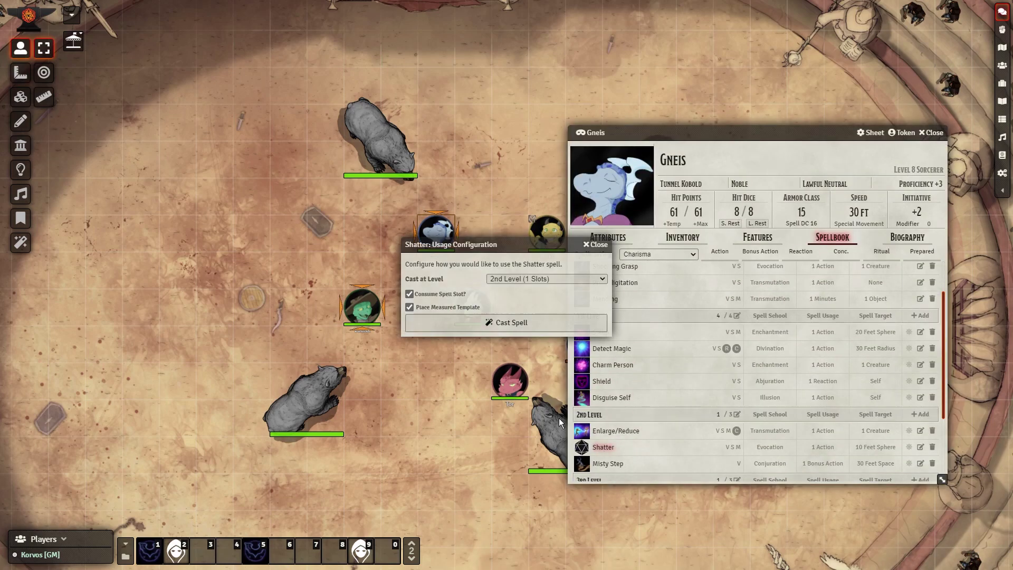
left_click(476, 322)
left_click(347, 145)
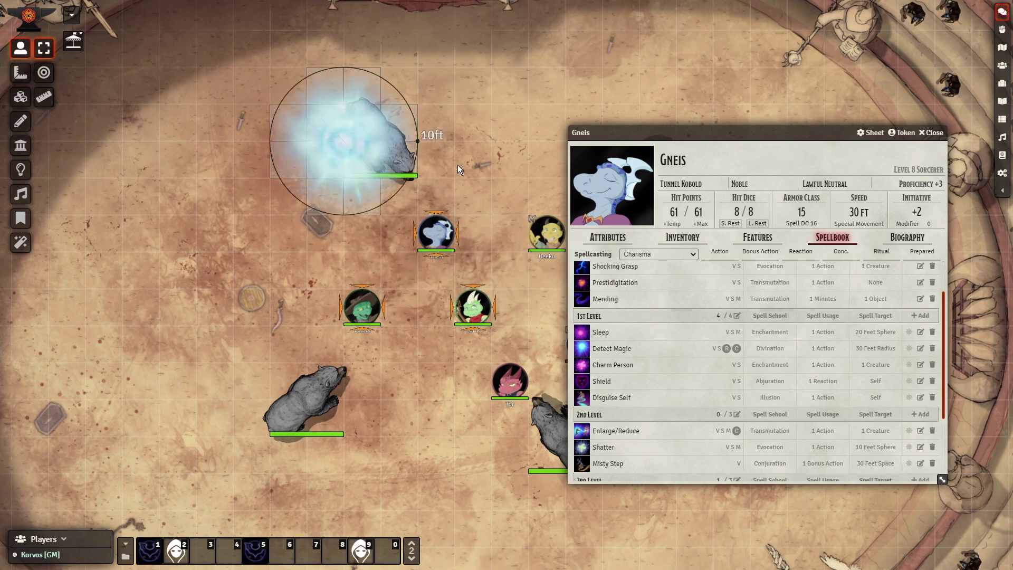
Step: Close Gneis's sheet and cast Bless from hotbar slot 1
left_click(932, 133)
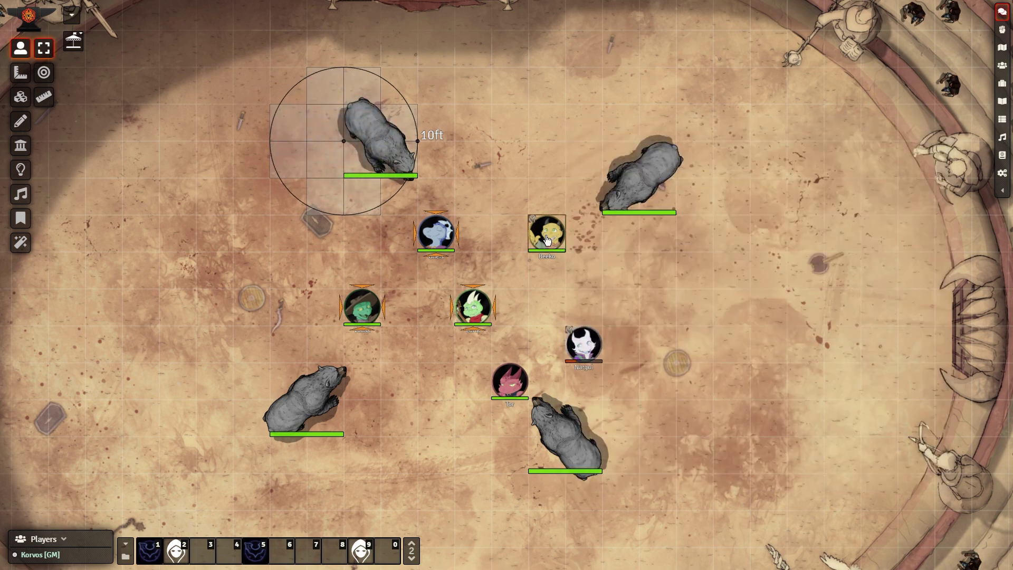
left_click(151, 550)
left_click(482, 317)
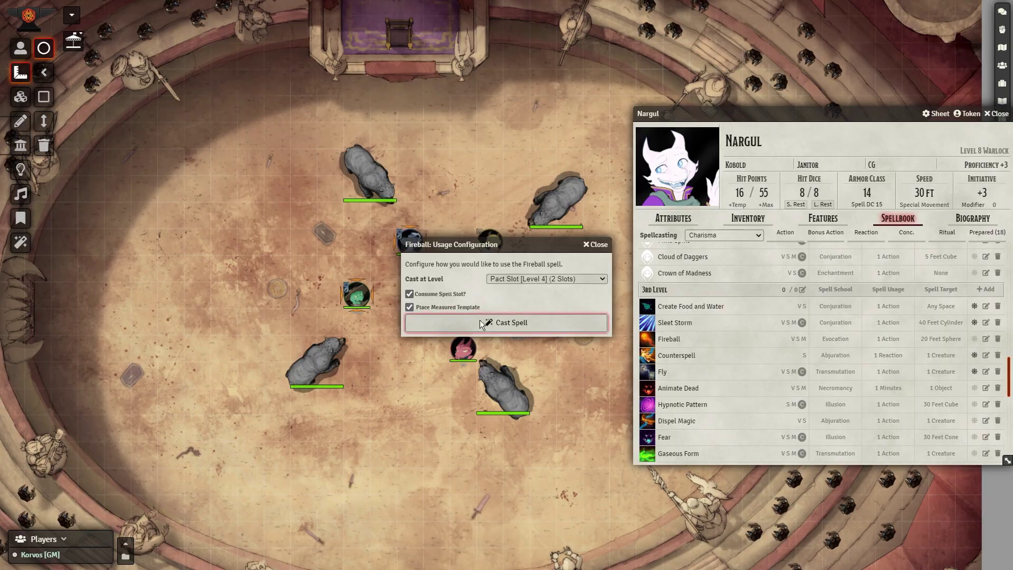
Step: Cast Nargul's Fireball and drop its 20ft circle among the bears
left_click(479, 321)
left_click(422, 282)
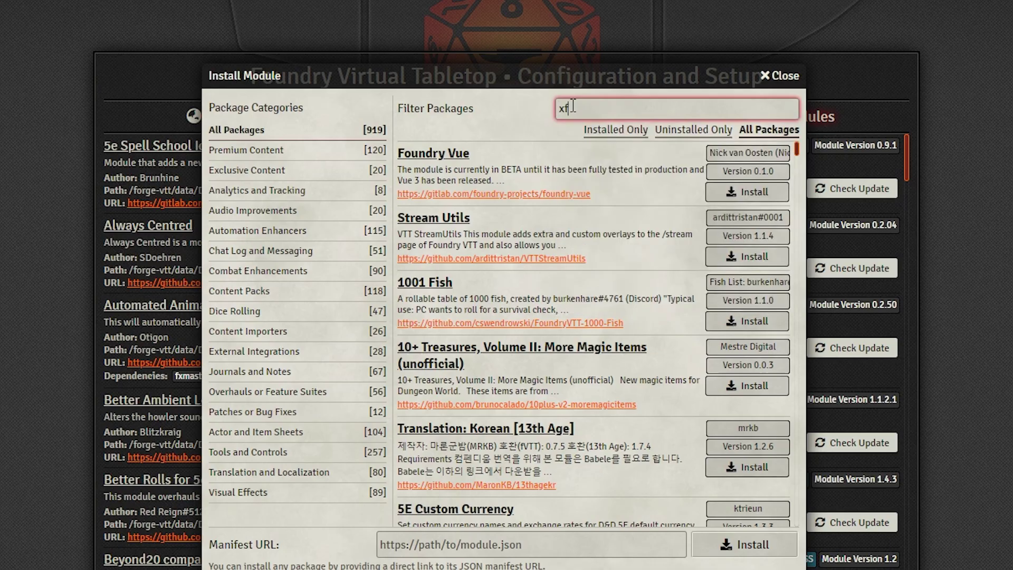
Step: Re-filter the Install Module list with 'fxjb' to confirm FXMaster, then open the Special Effects list
key("BackSpace")
key("BackSpace")
type("fx")
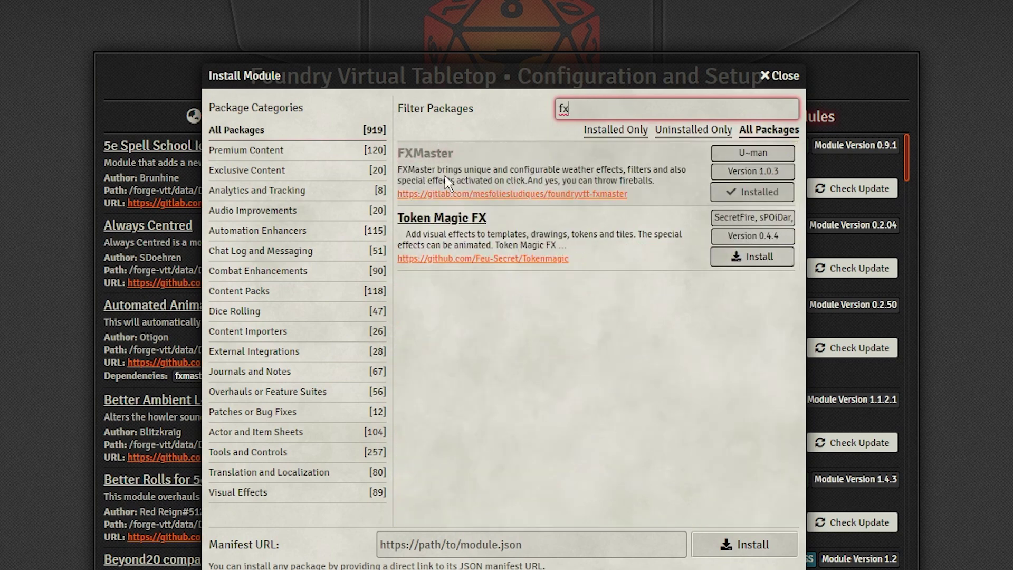
type("jb")
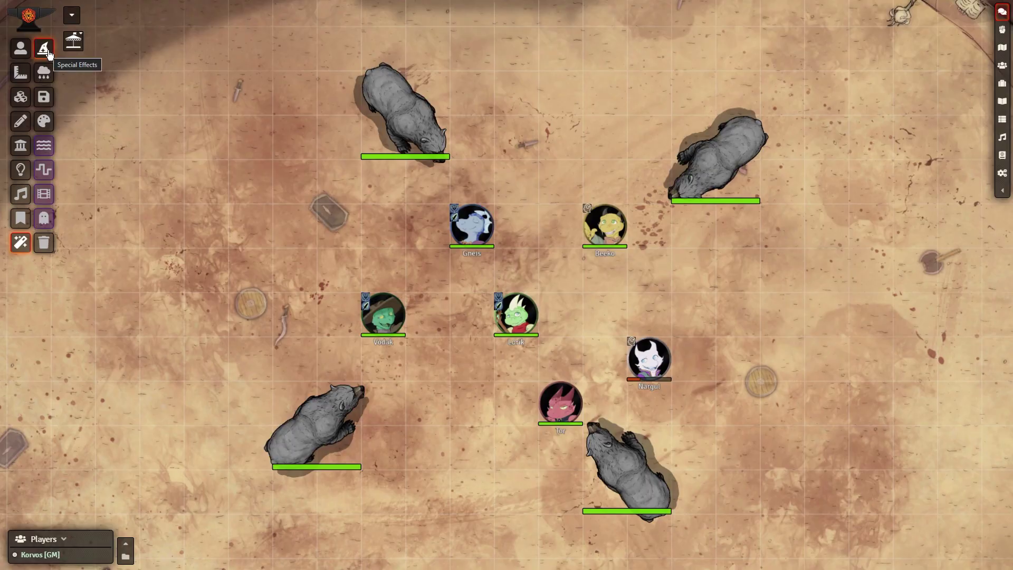
left_click(44, 49)
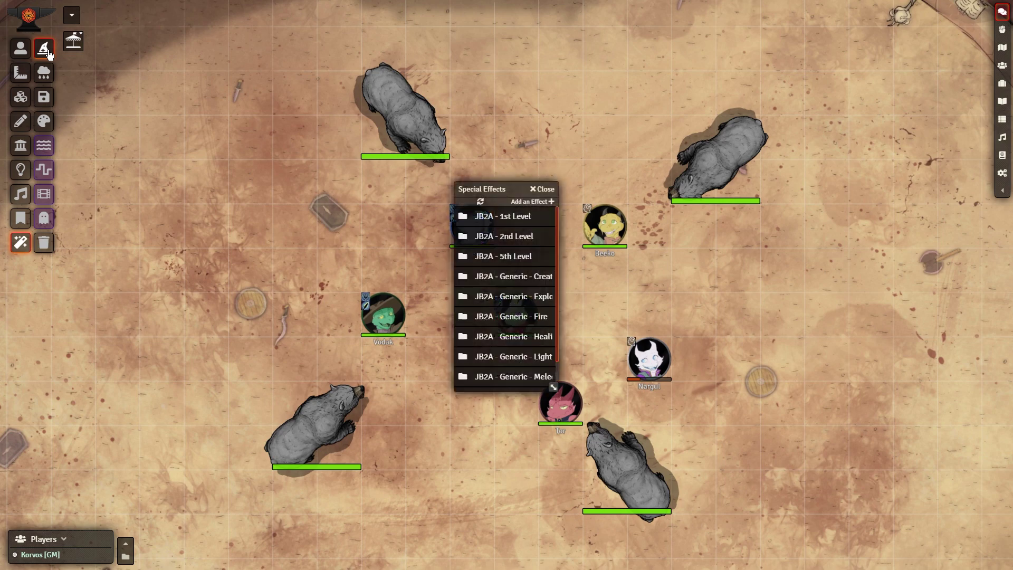
Step: Widen and close the effects list, then save the Weather Effects Management settings
left_click_drag(550, 391, 601, 376)
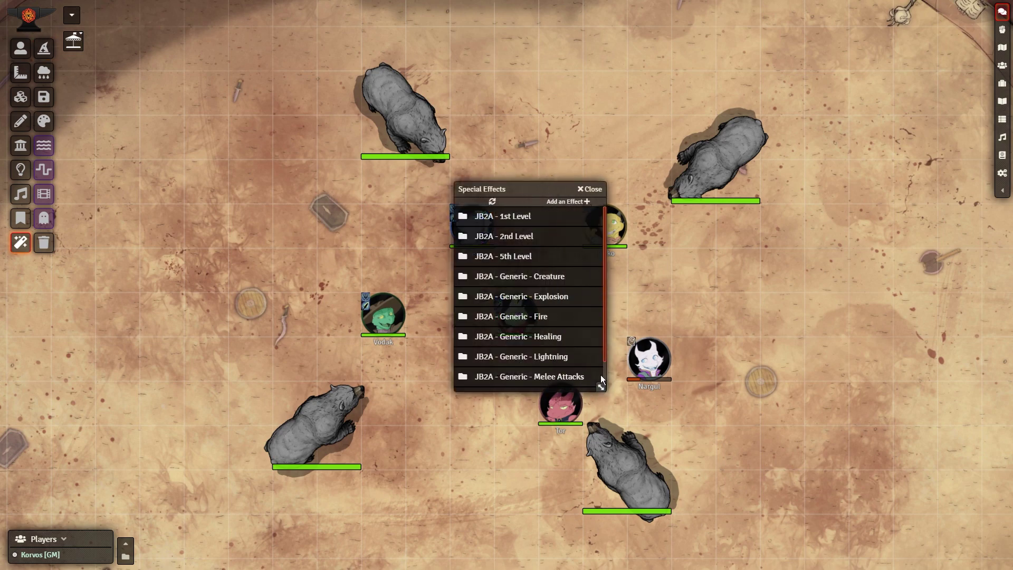
left_click(590, 190)
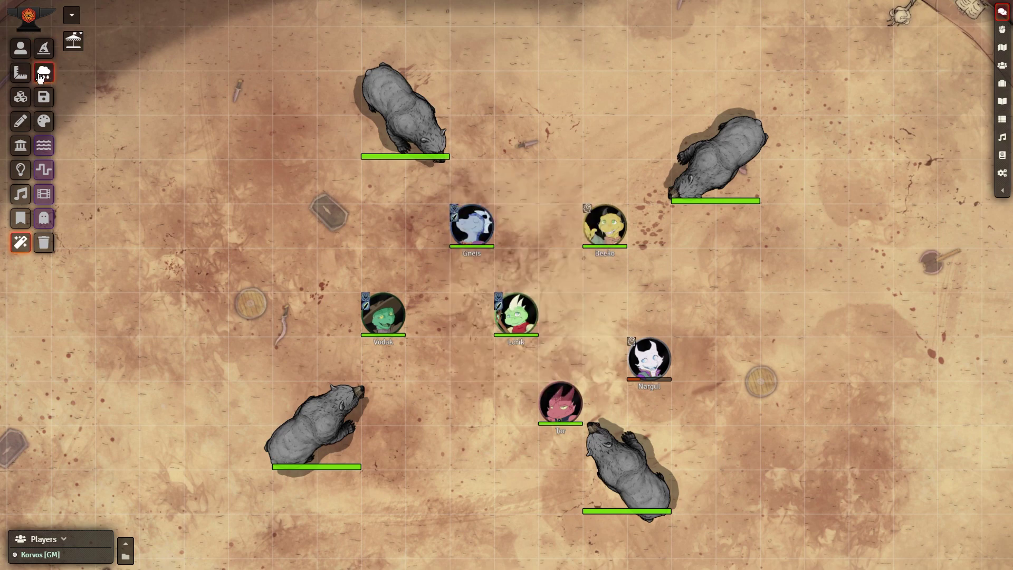
left_click(42, 75)
scroll(521, 312, "down", 2)
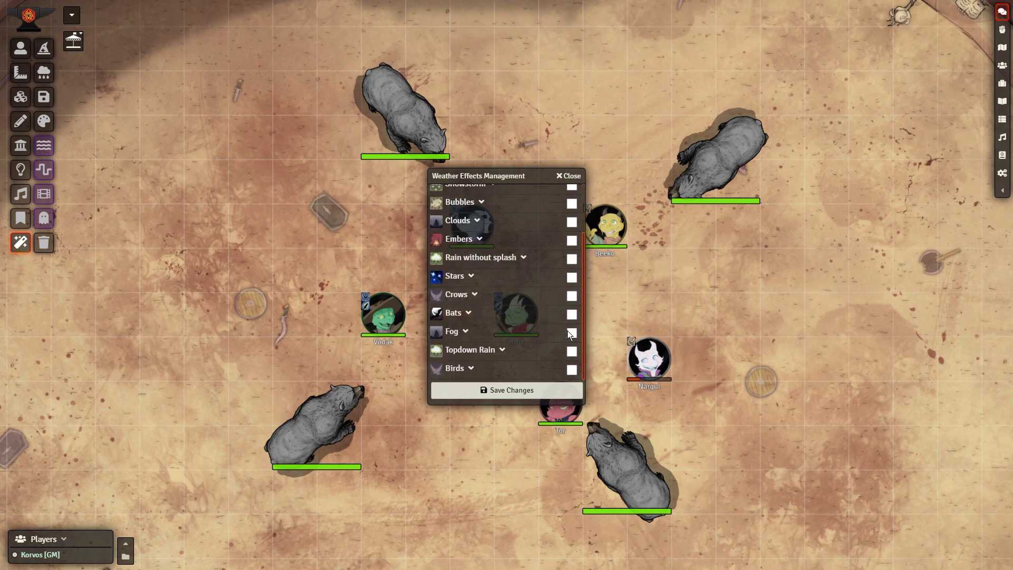
left_click(550, 390)
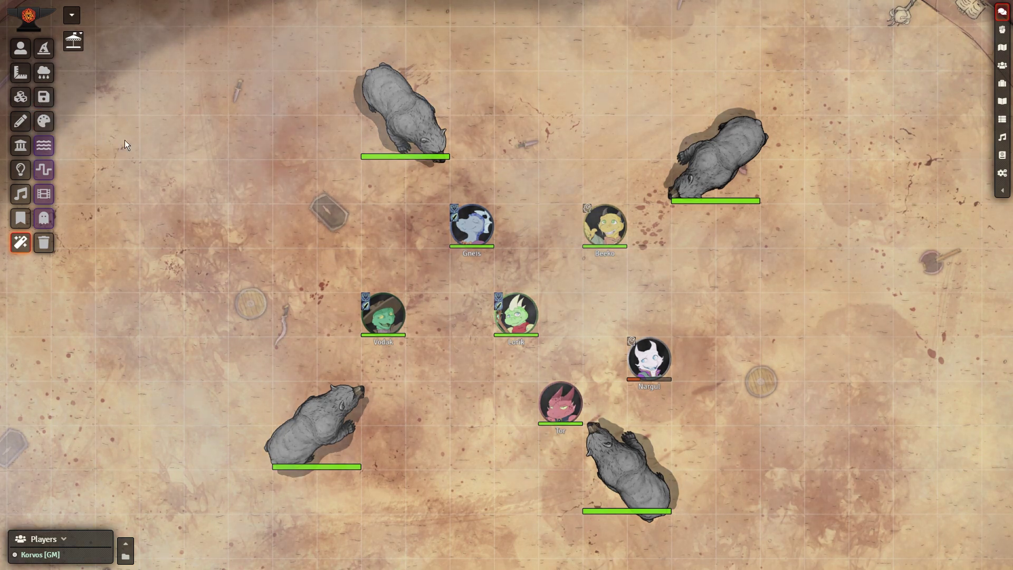
Step: Save Fog weather at default settings and reopen the widened JB2A effects list
left_click(44, 75)
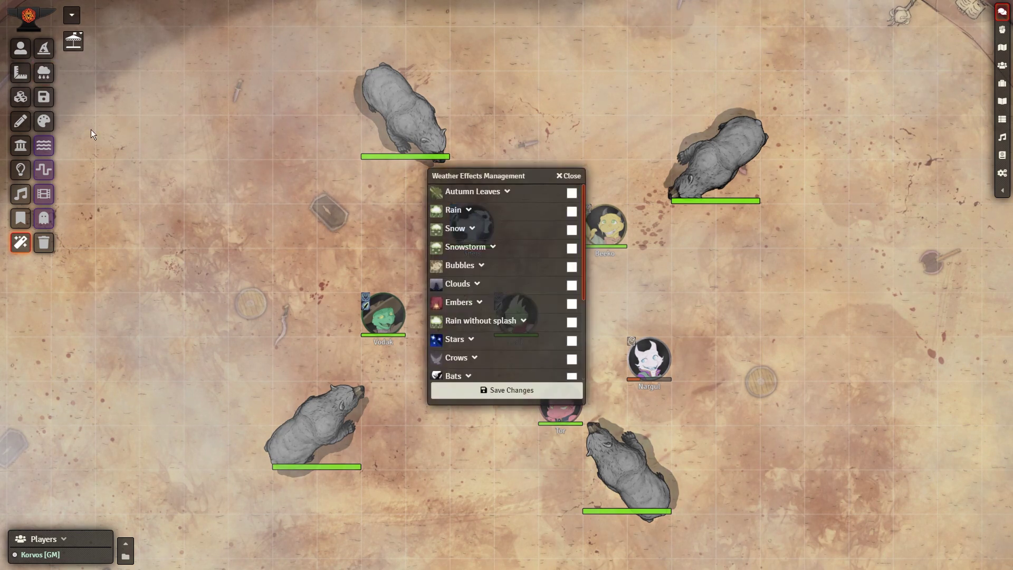
scroll(525, 364, "down", 3)
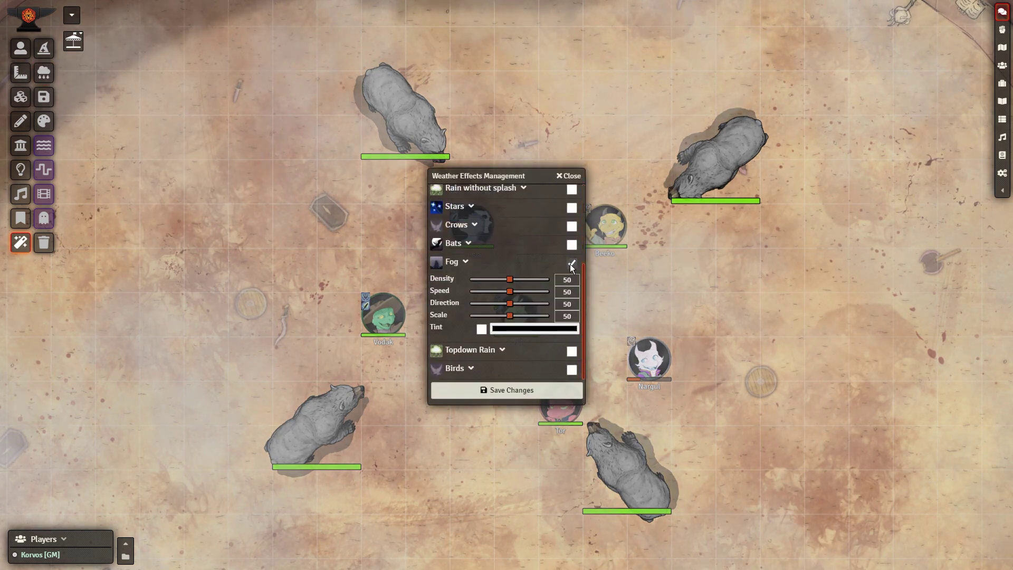
left_click(528, 390)
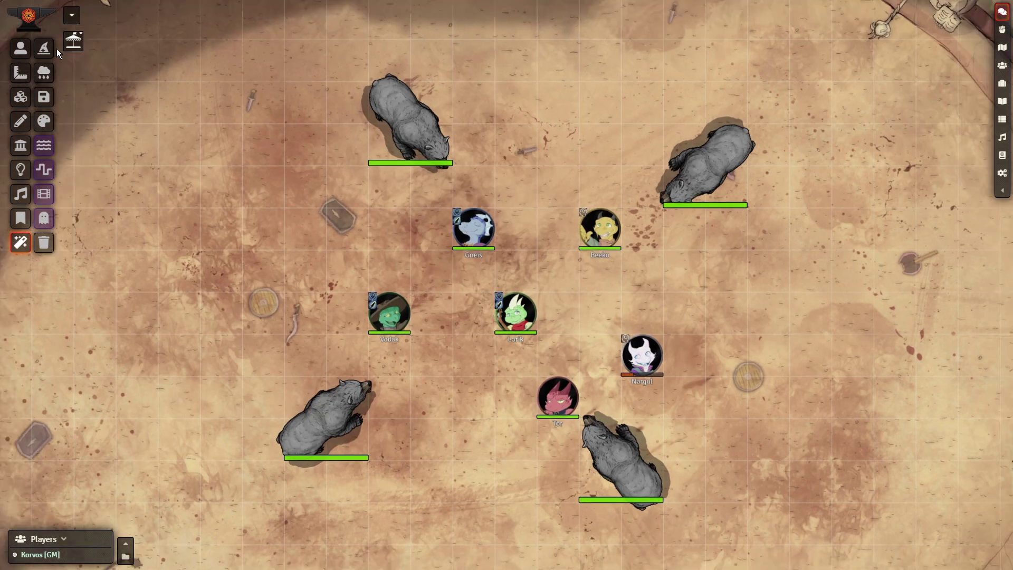
left_click(47, 49)
left_click_drag(559, 393, 641, 386)
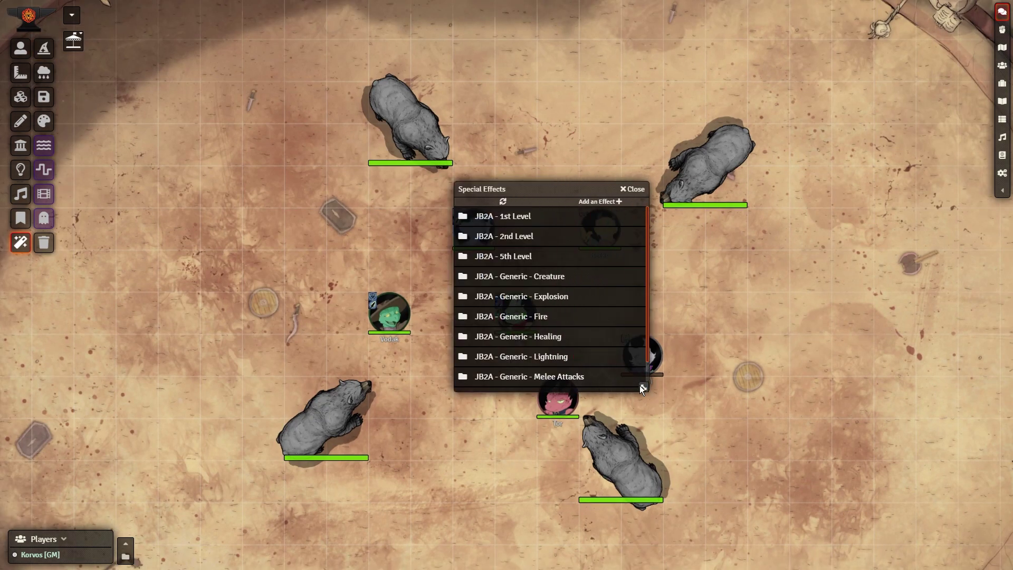
Step: Expand the JB2A 1st, 2nd and 5th Level folders and play AntilifeShell_01_Blue_NoCircle_400x400 on the map
left_click(551, 224)
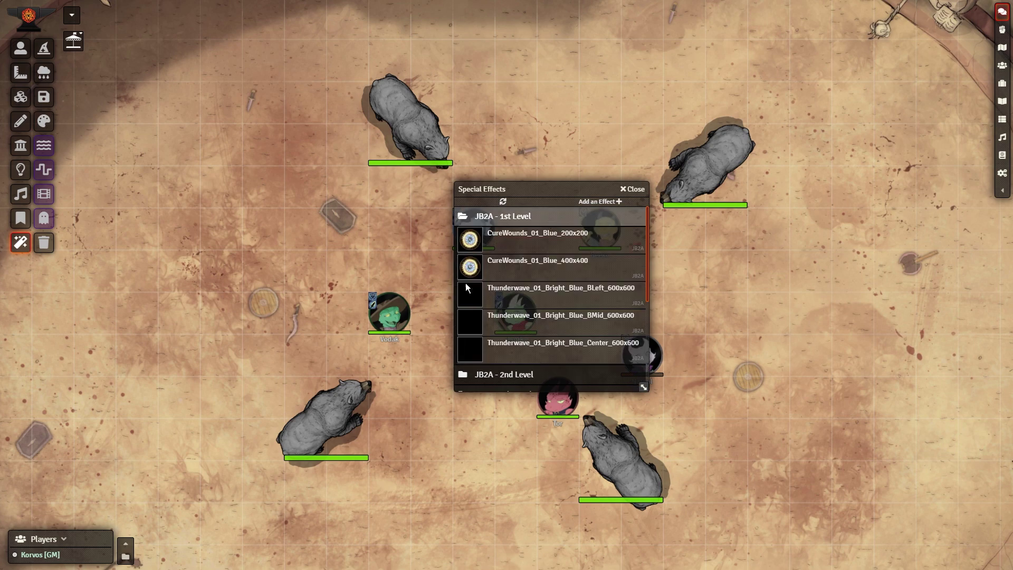
scroll(478, 352, "down", 2)
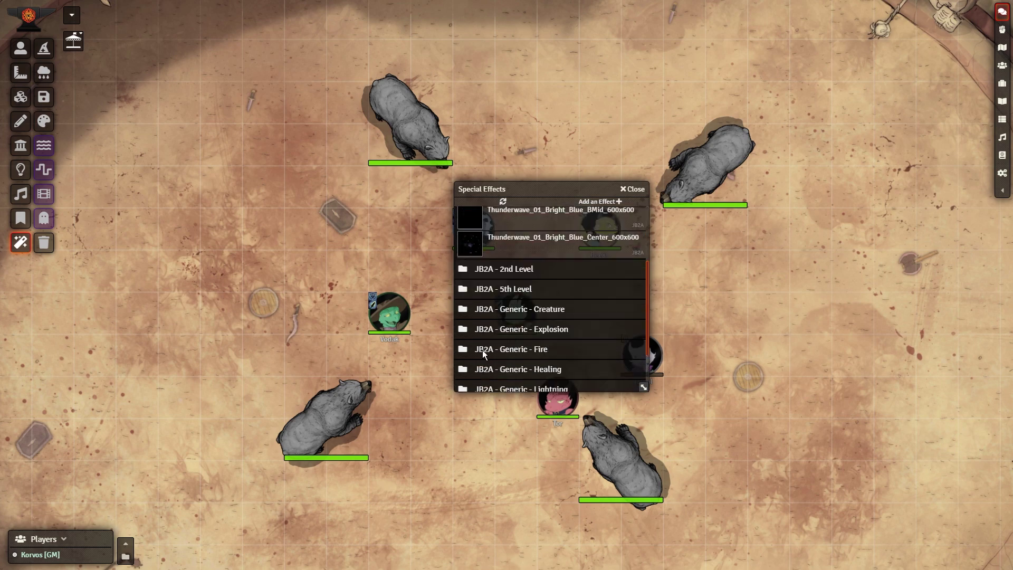
left_click(551, 274)
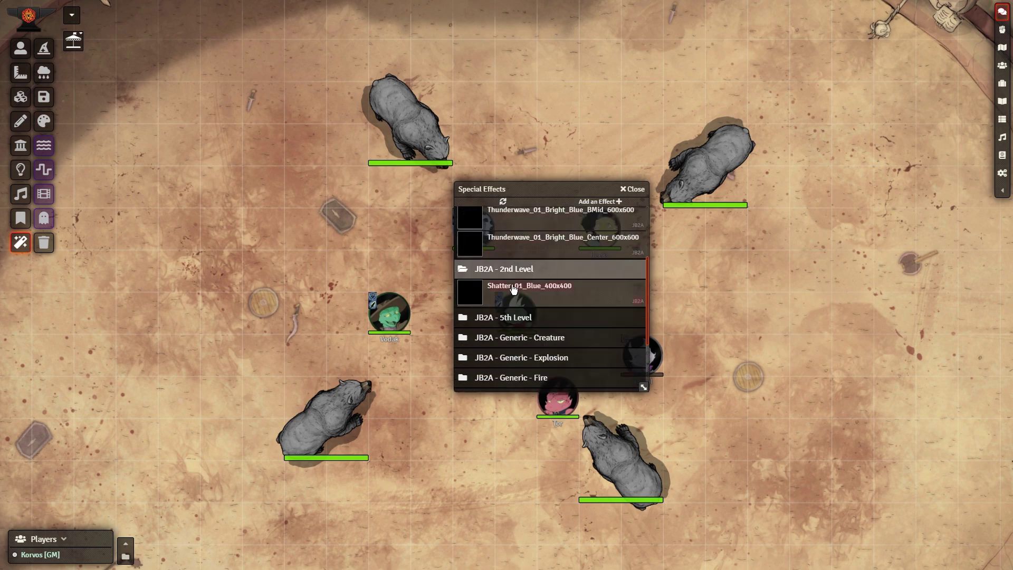
left_click(558, 320)
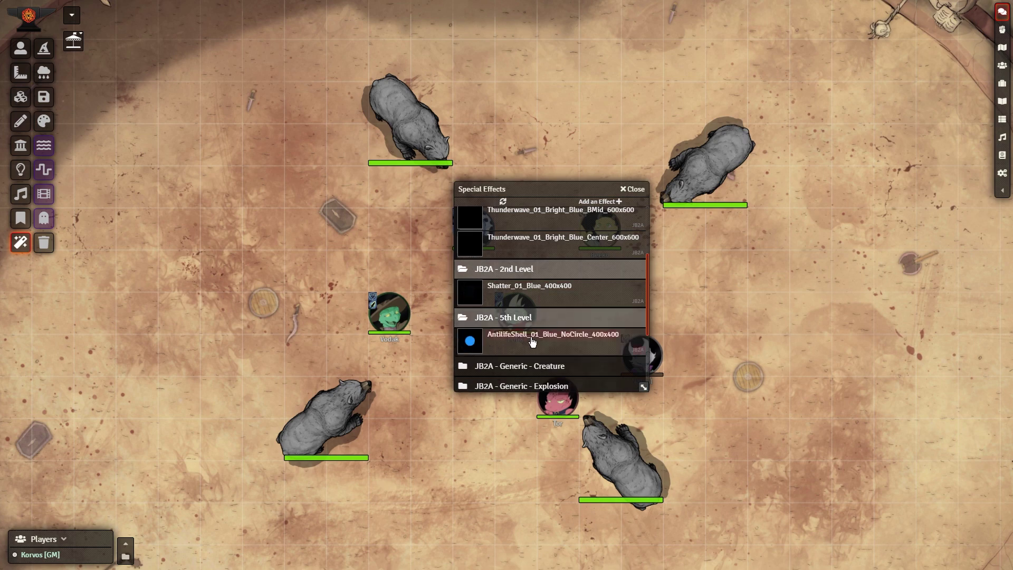
left_click(548, 337)
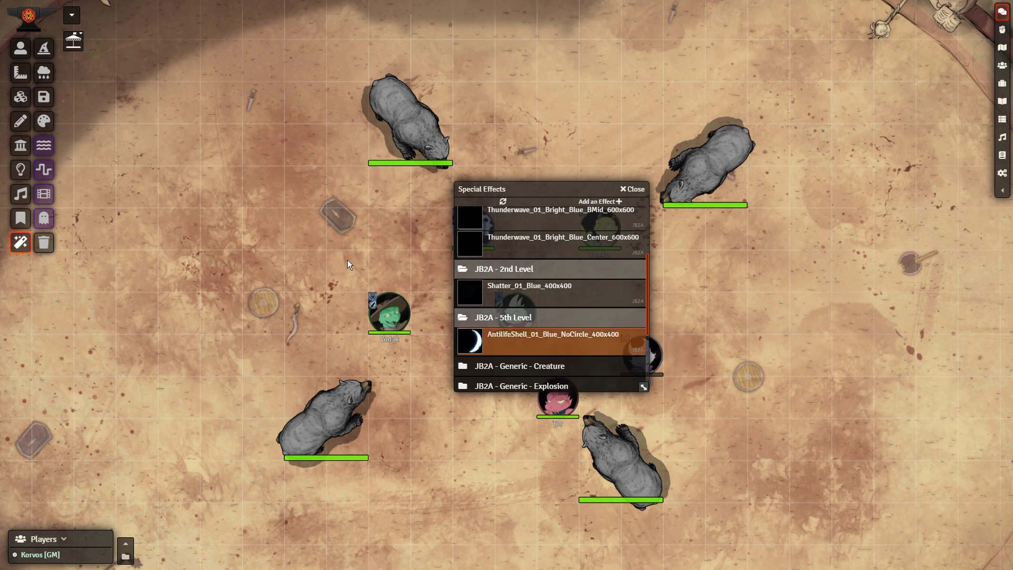
left_click(279, 210)
scroll(508, 378, "down", 2)
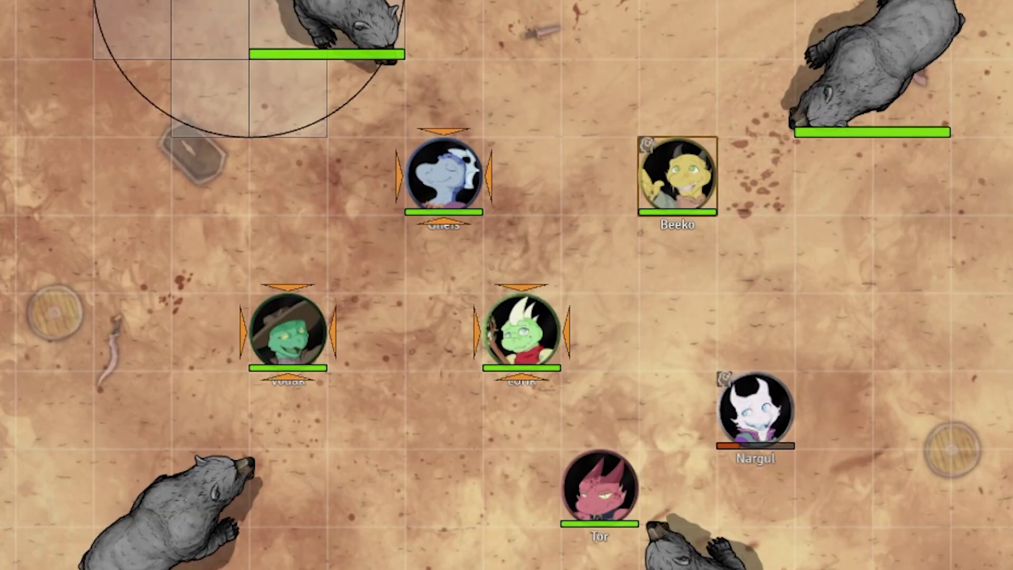
Step: Cast Bless and use Emboldening Bond on three party members
left_click(543, 356)
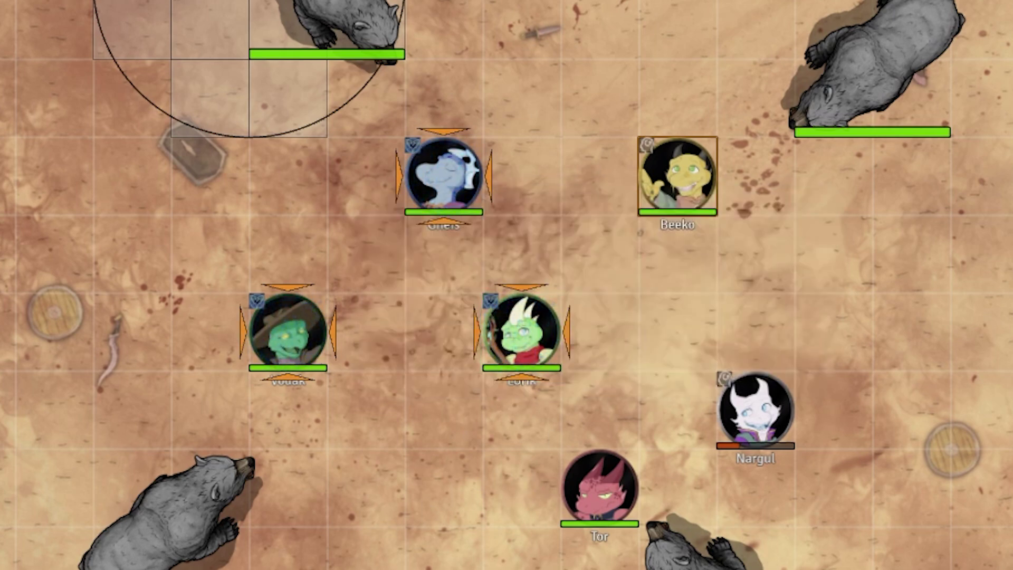
left_click(489, 352)
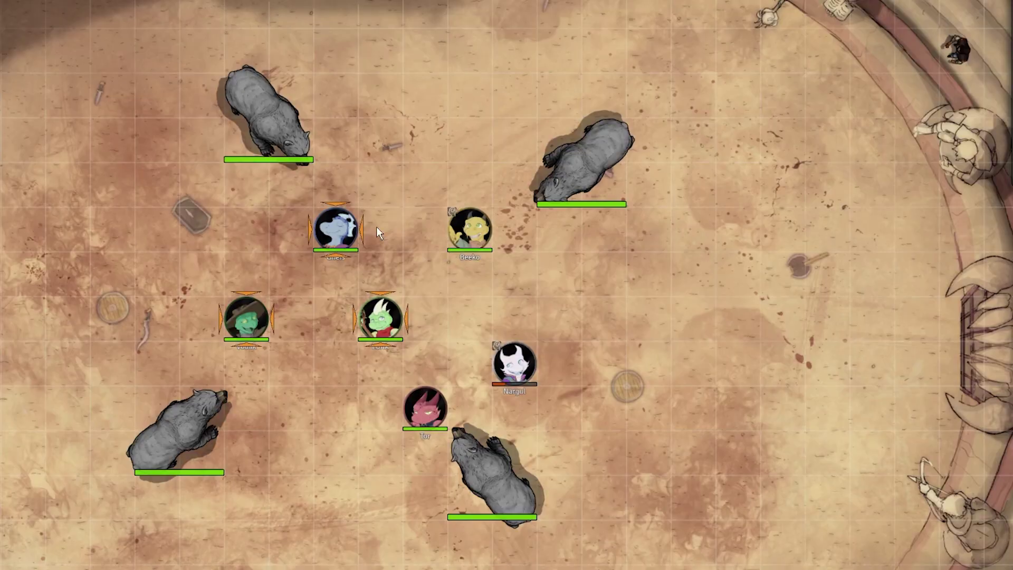
Step: Cast Shatter from Gneis's sheet onto the bear, then close the sheet
double_click(343, 235)
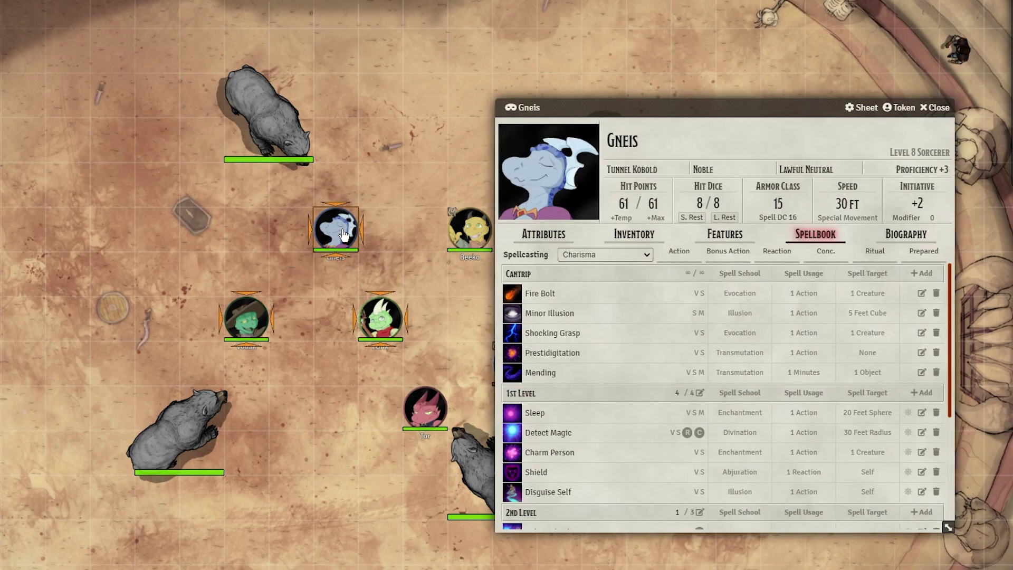
scroll(581, 438, "down", 3)
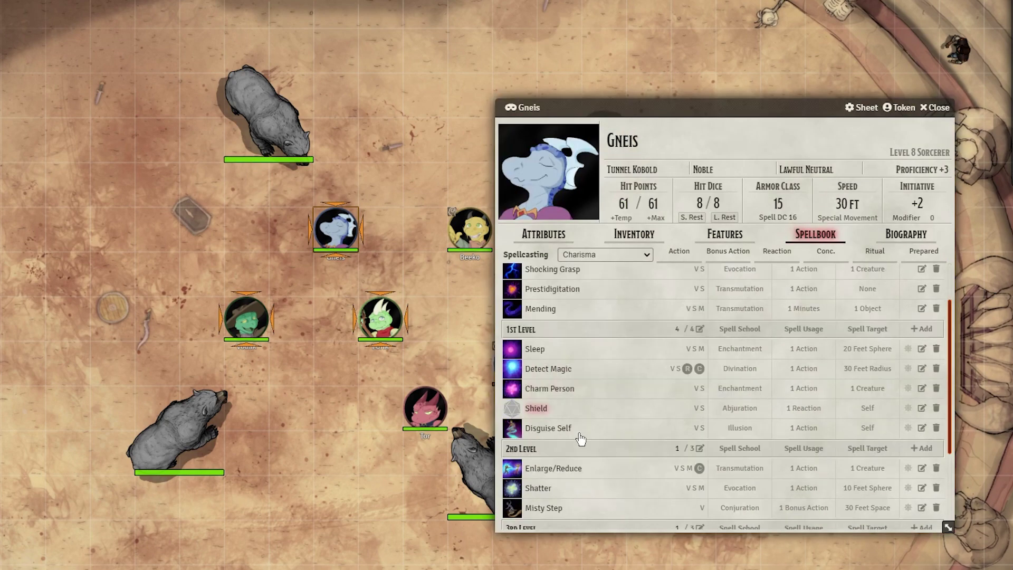
left_click(512, 489)
left_click(384, 338)
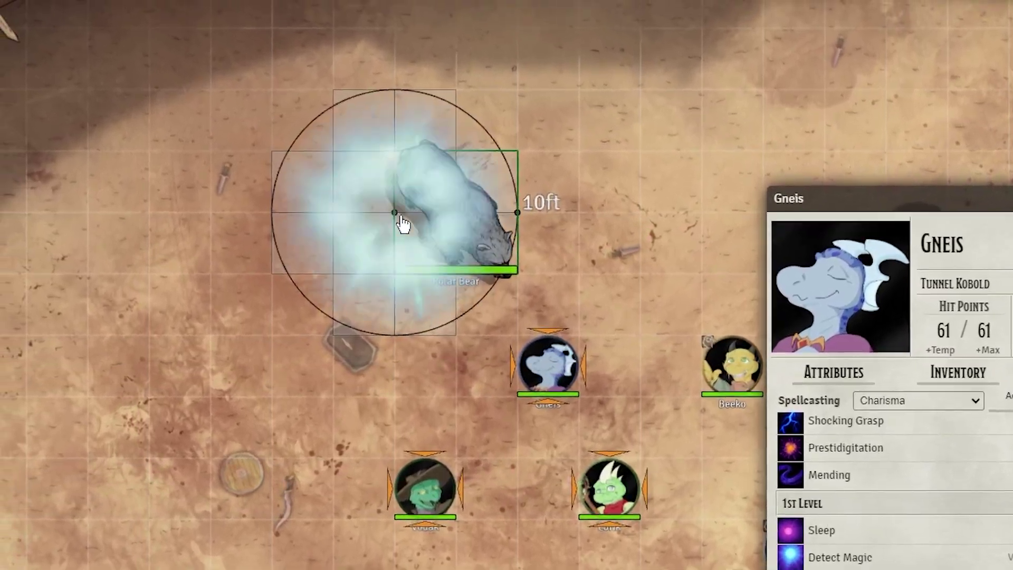
left_click(401, 221)
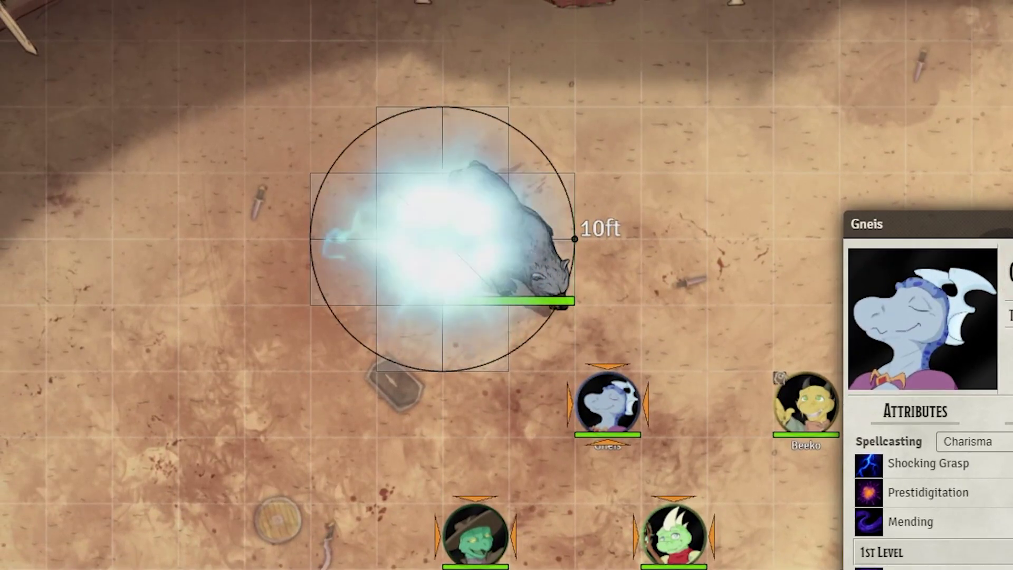
key("Escape")
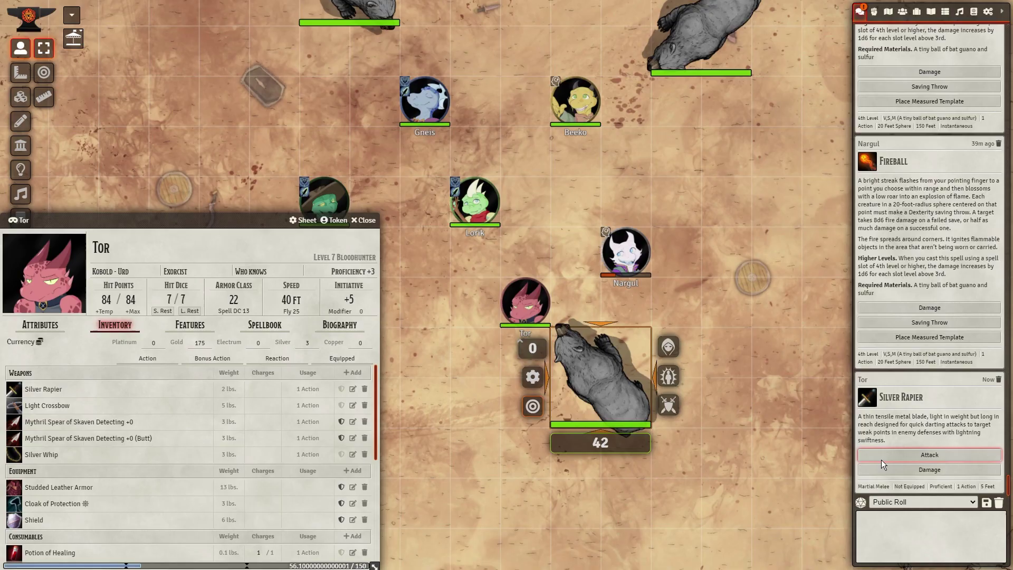
Step: Roll a Normal Silver Rapier attack (28) and deselect the target
left_click(882, 460)
left_click(742, 496)
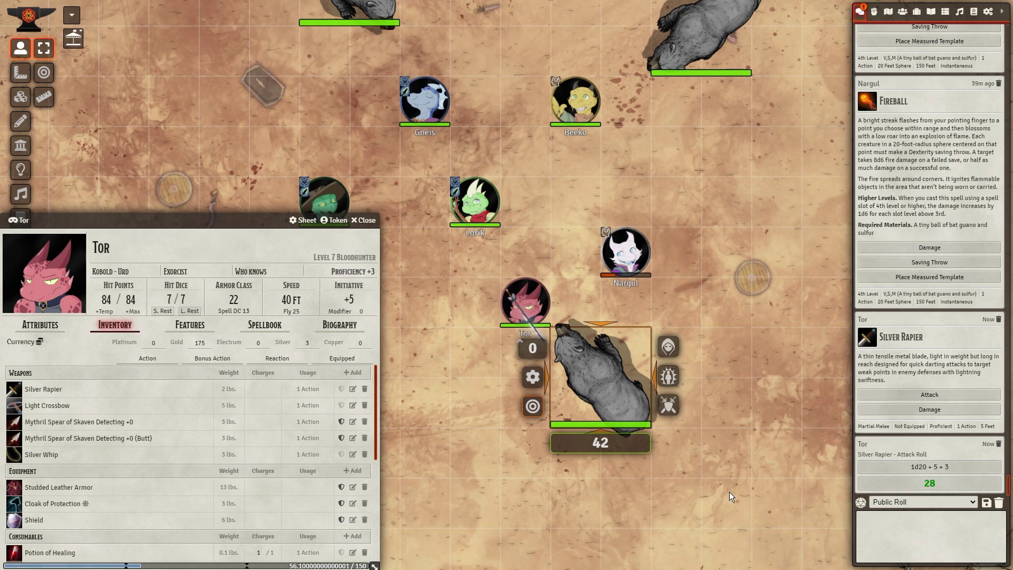
left_click(689, 489)
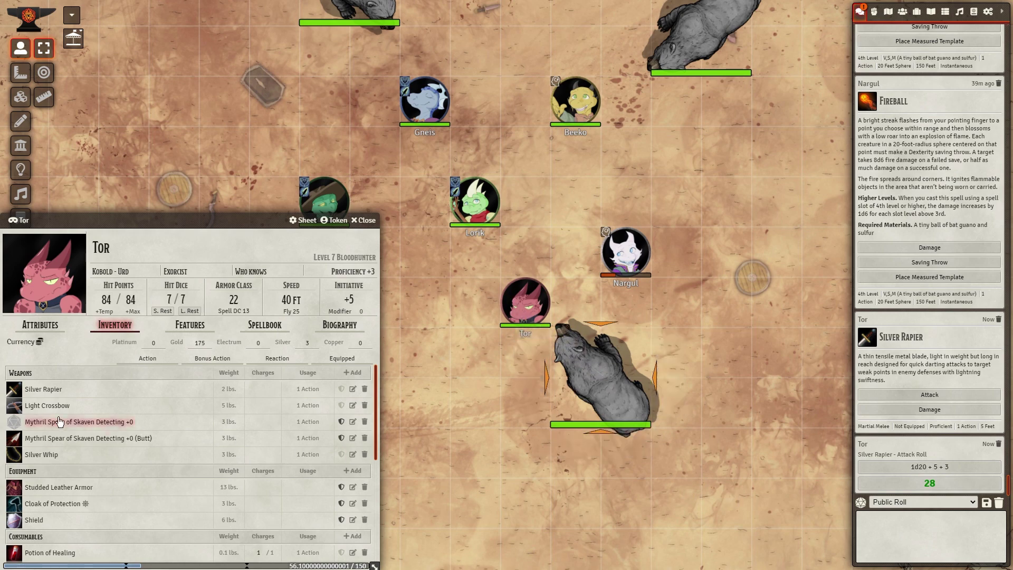
Step: Roll a Normal Mythril Spear attack (15) from its item card
left_click(15, 425)
left_click(930, 425)
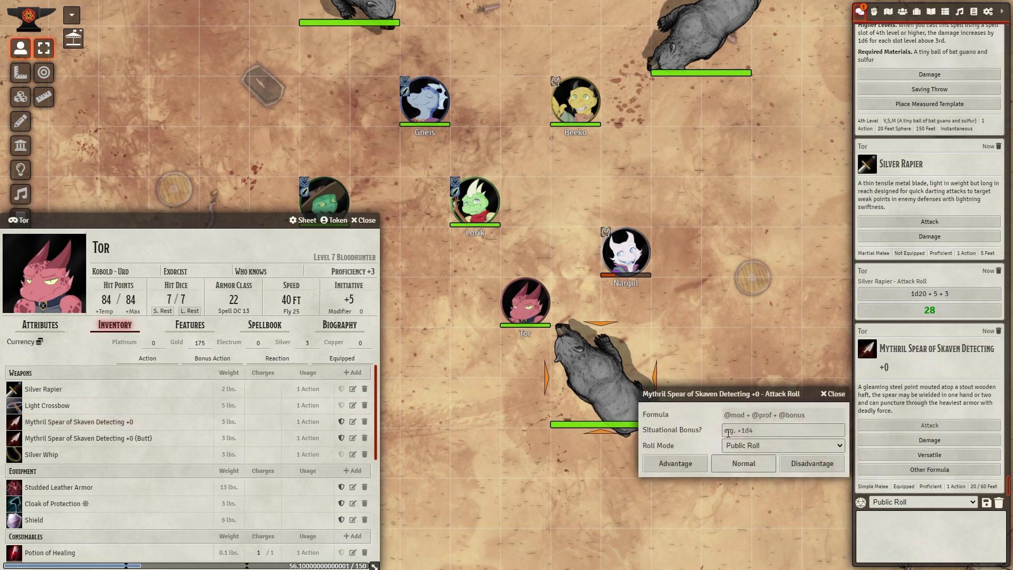
left_click(740, 463)
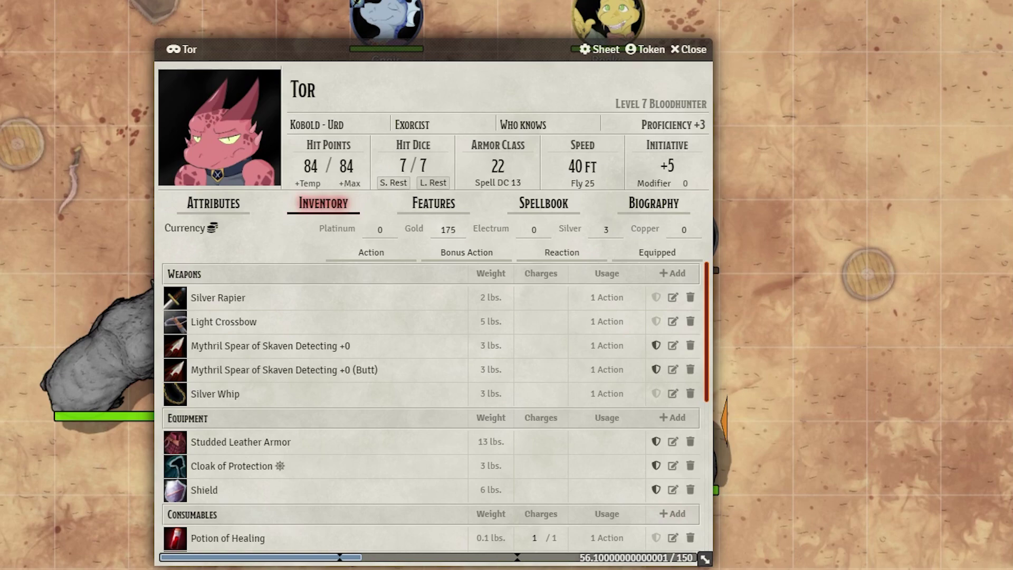
Step: Override the Silver Rapier animation with a Regular Greataxe melee weapon animation and roll a Normal attack
left_click(674, 298)
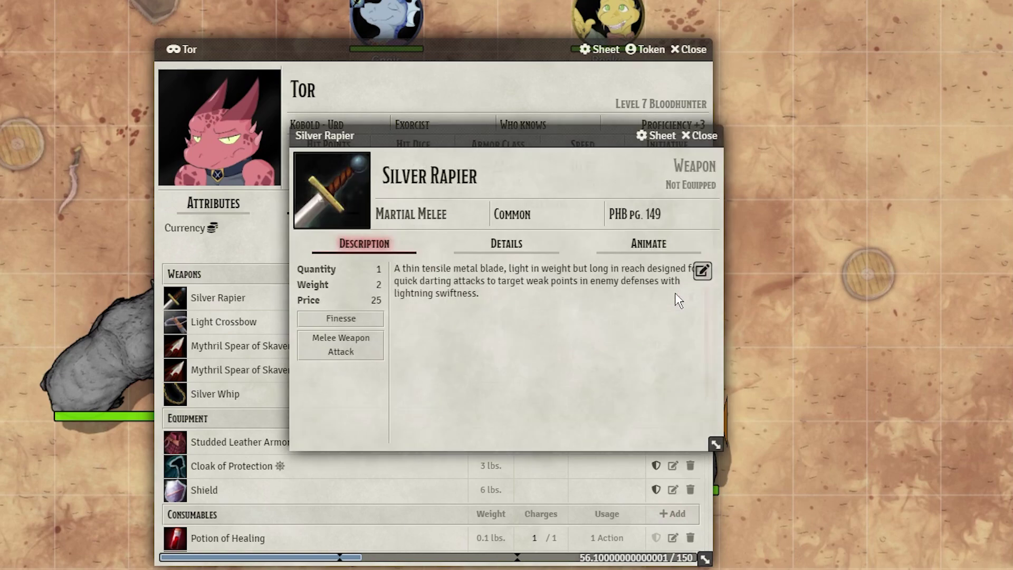
left_click(649, 243)
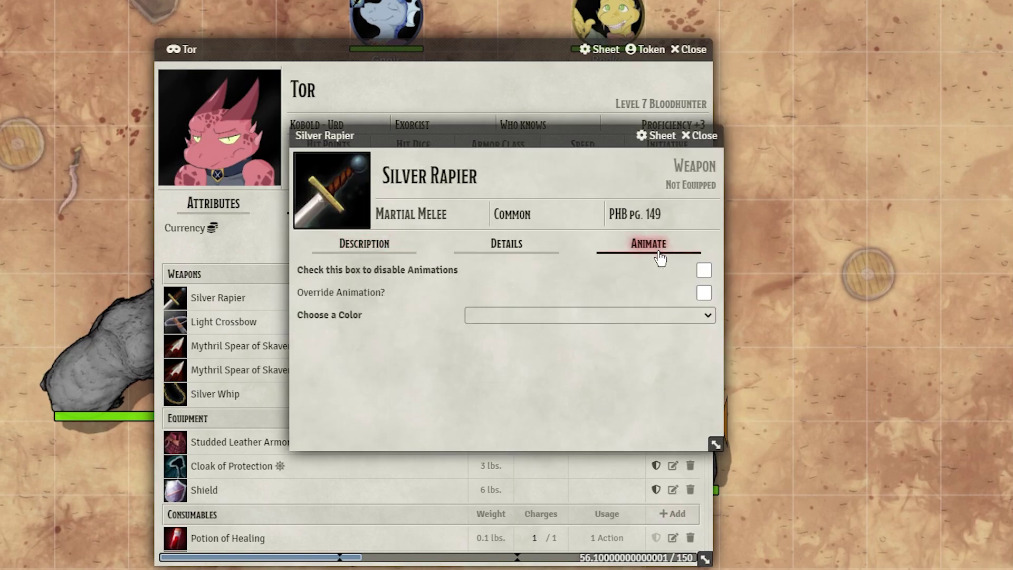
left_click(704, 293)
left_click(652, 315)
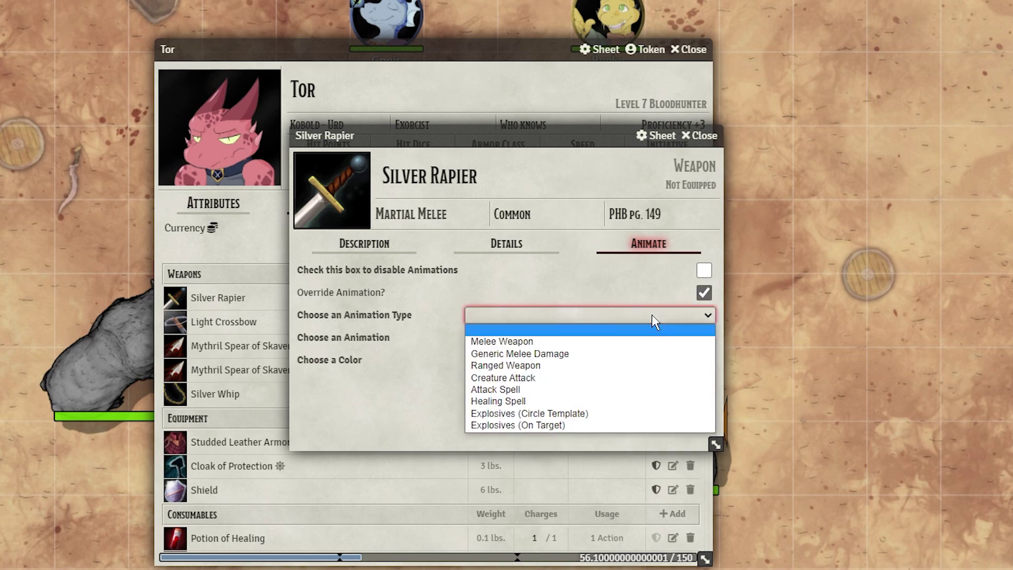
left_click(636, 342)
left_click(611, 339)
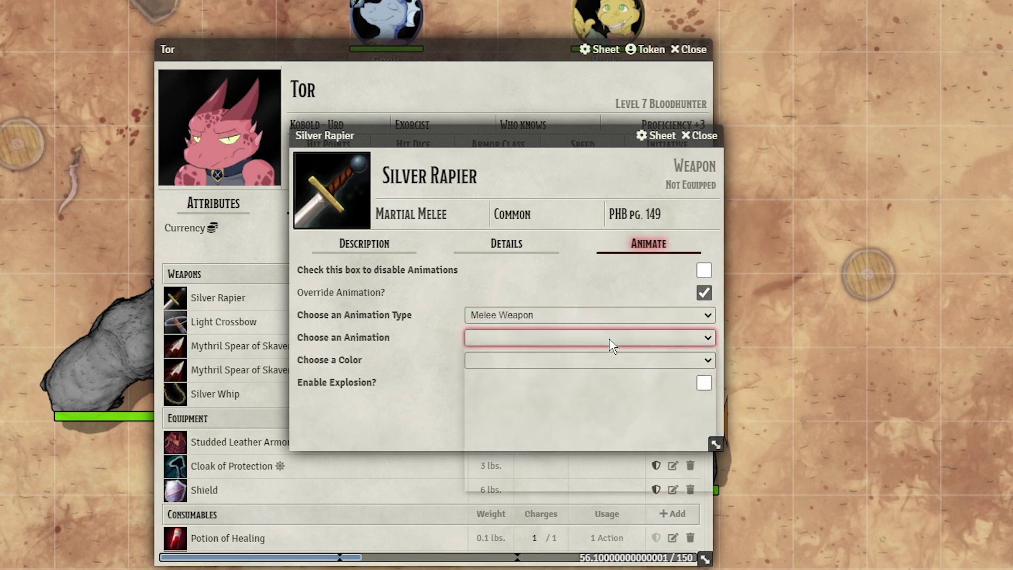
left_click(581, 375)
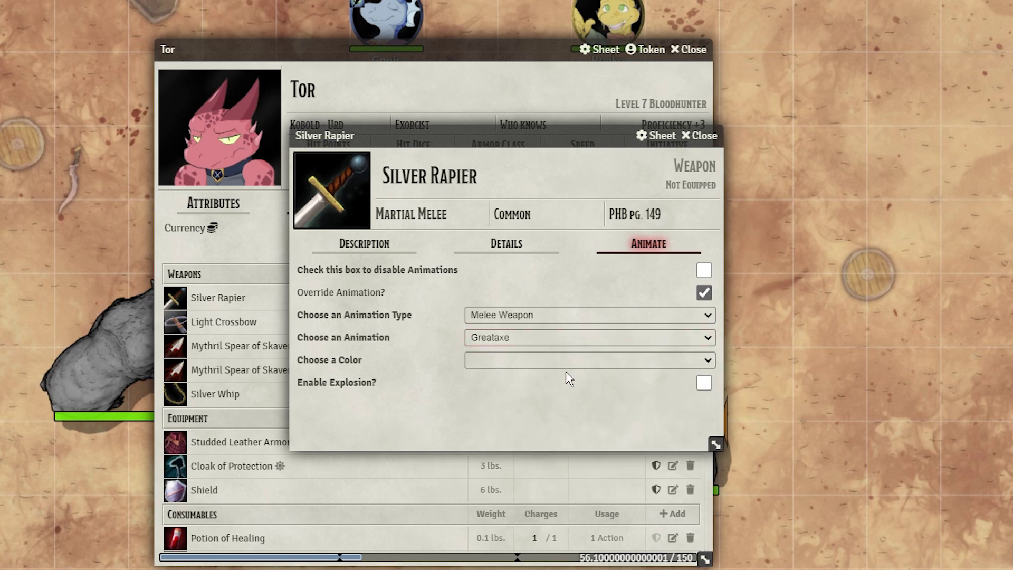
left_click(547, 365)
left_click(551, 383)
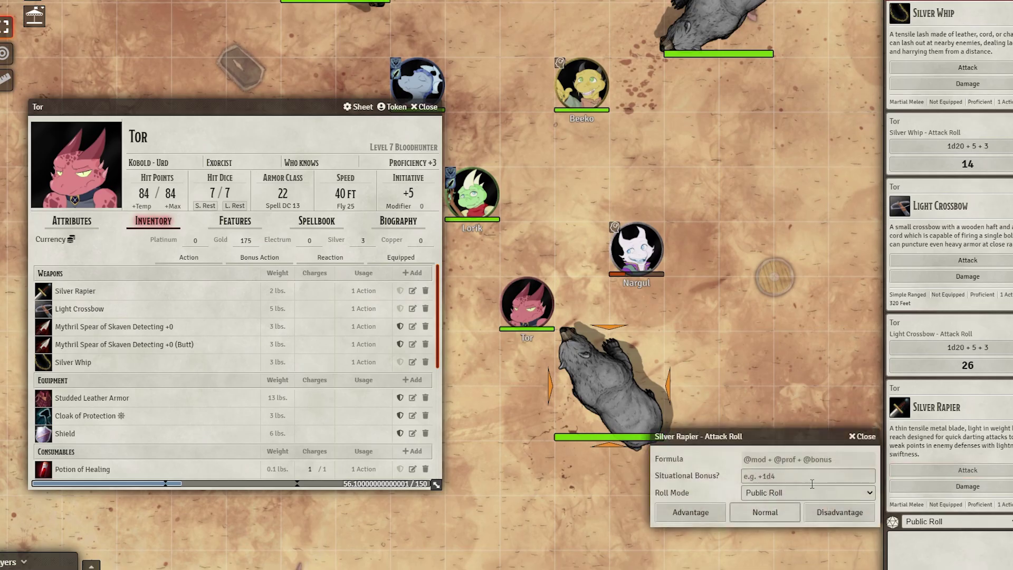
left_click(771, 513)
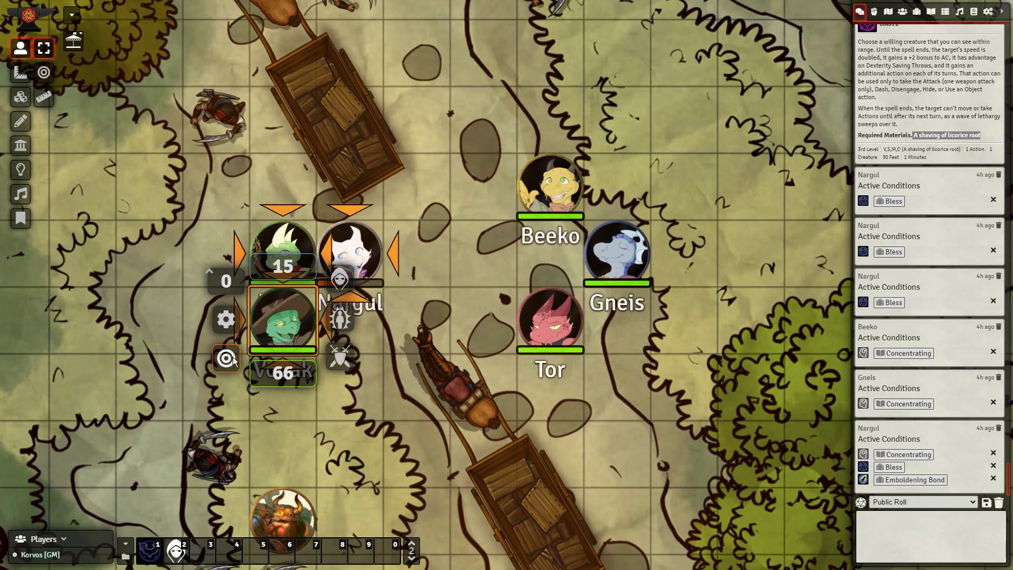
Step: With Beeko's token selected, cast Bless at 1st level from the hotbar macro
left_click(531, 202)
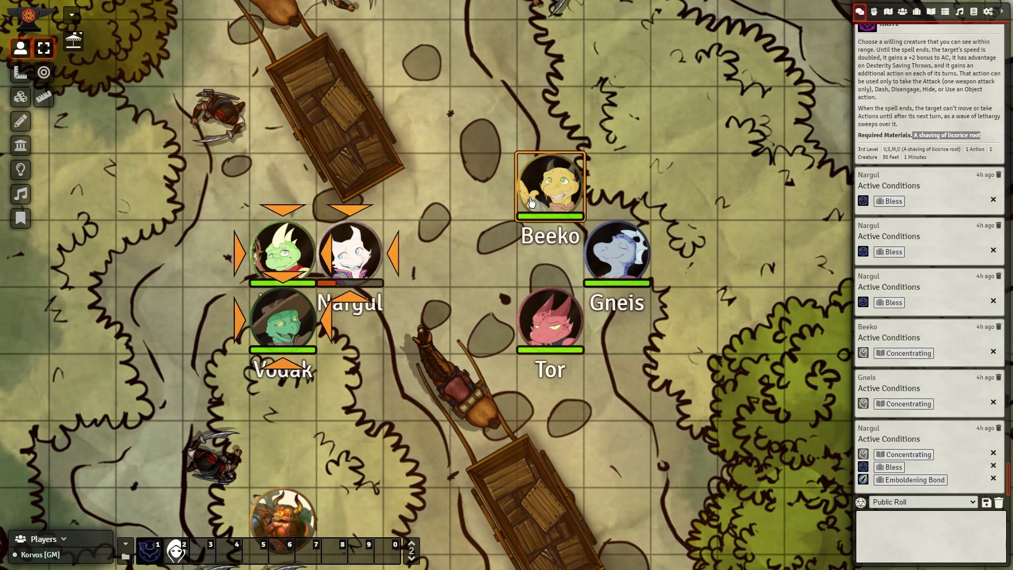
left_click(154, 549)
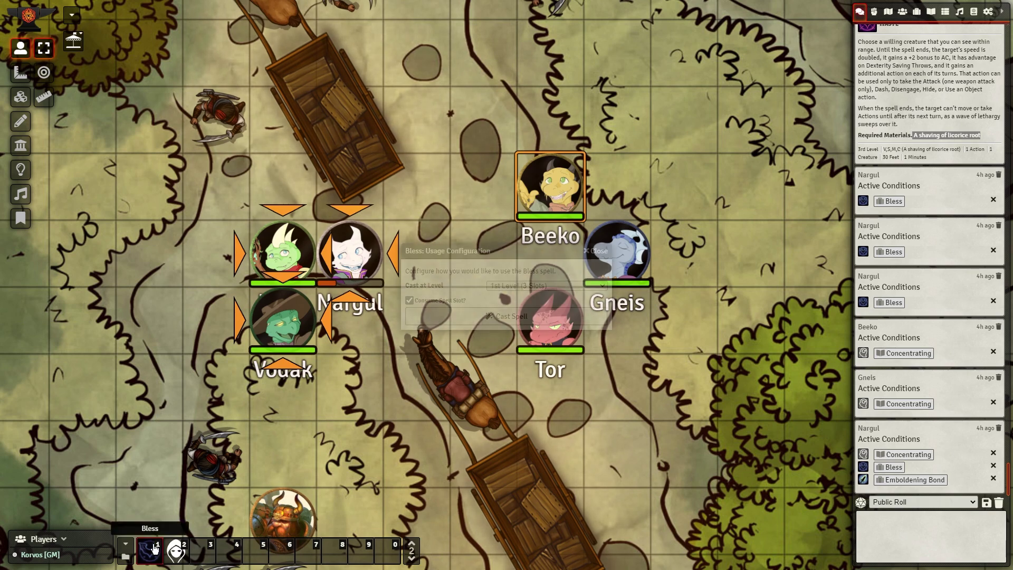
left_click(467, 316)
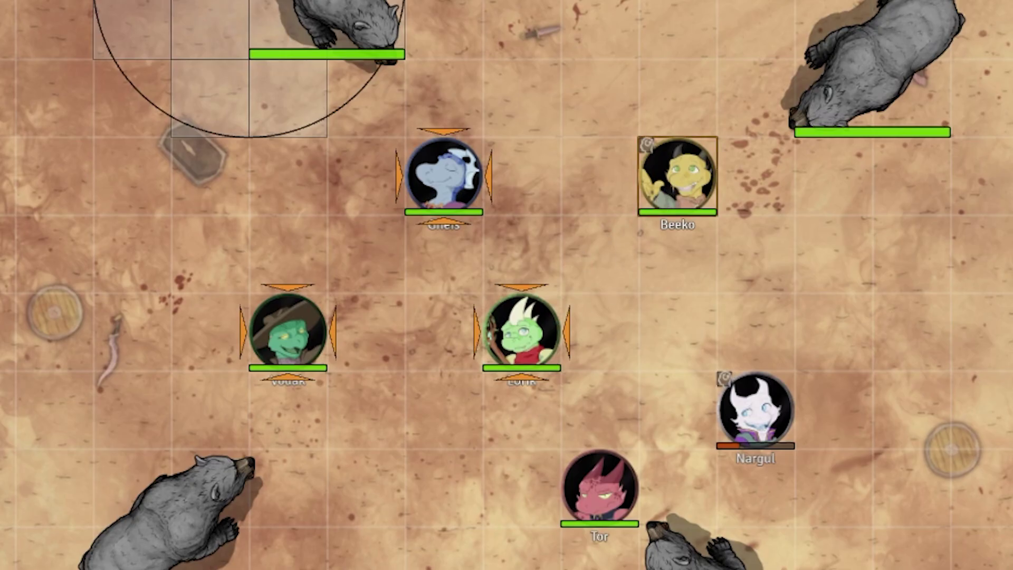
Step: Finish casting Bless and activate Emboldening Bond on Gneis, Vodak and Lorik
left_click(543, 355)
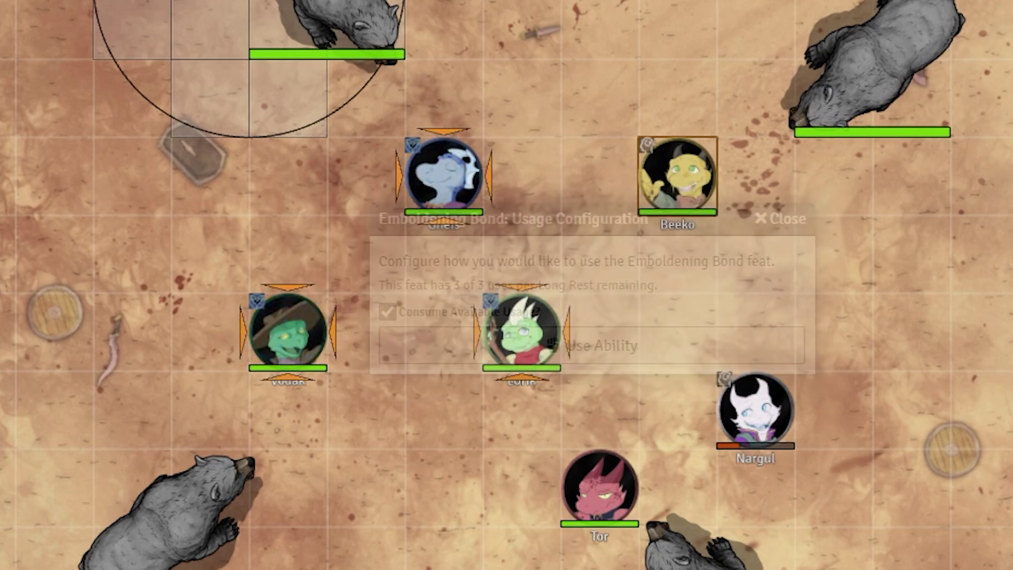
left_click(488, 353)
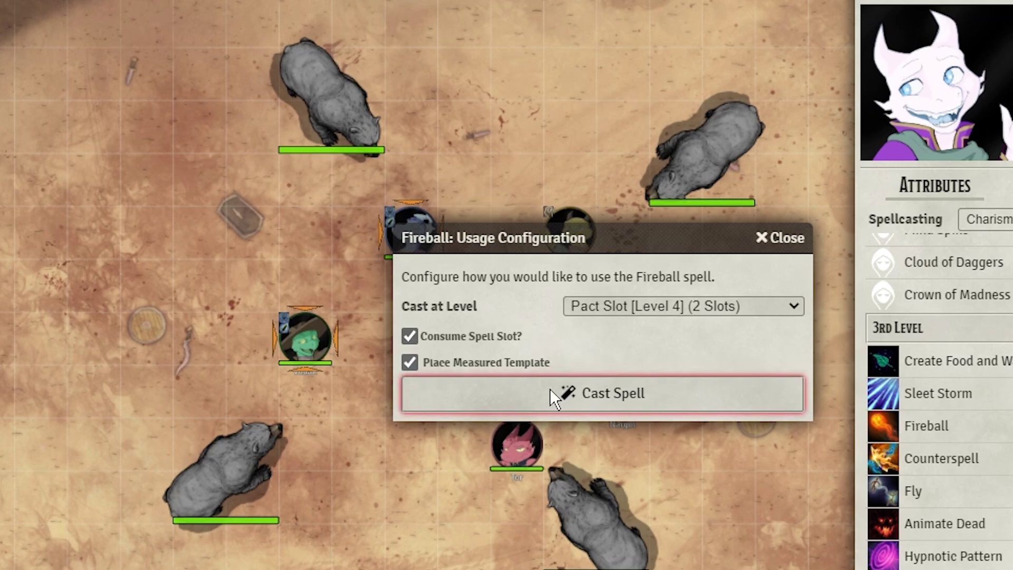
left_click(550, 388)
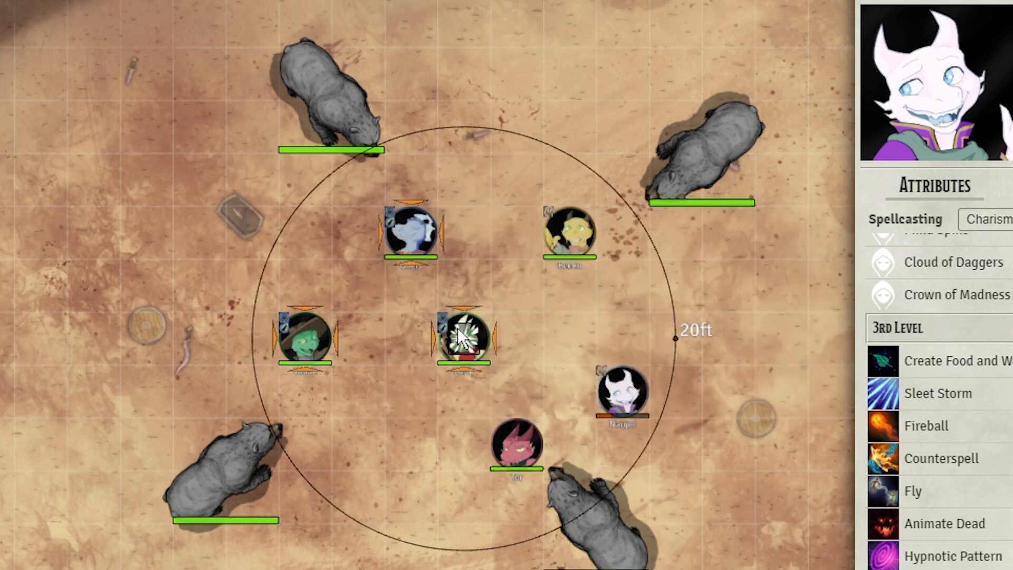
Step: Centre the 20ft Fireball area on Lorik, then roll Vodak's Hand Crossbow attack normally (22)
left_click(430, 313)
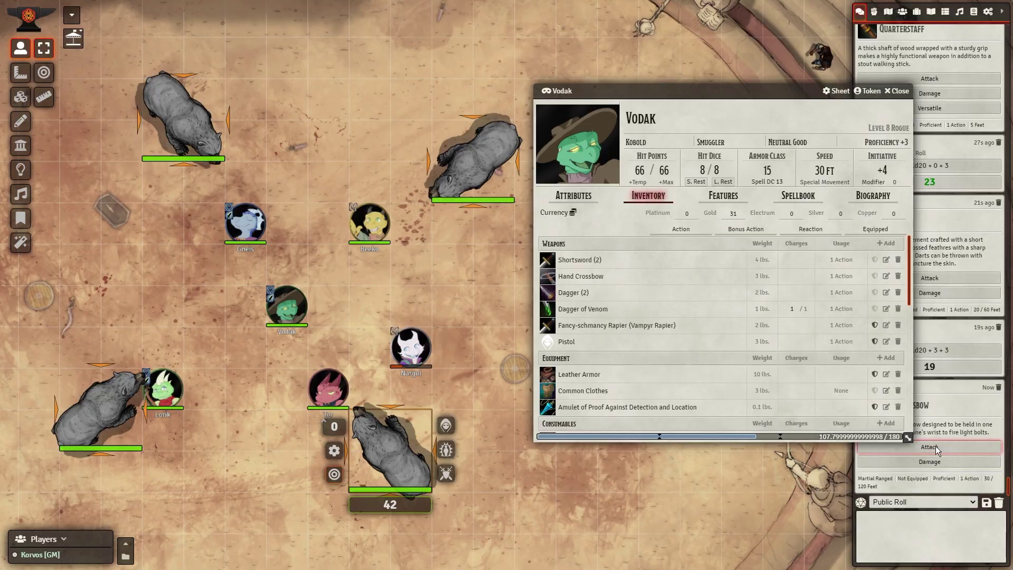
left_click(936, 445)
left_click(733, 486)
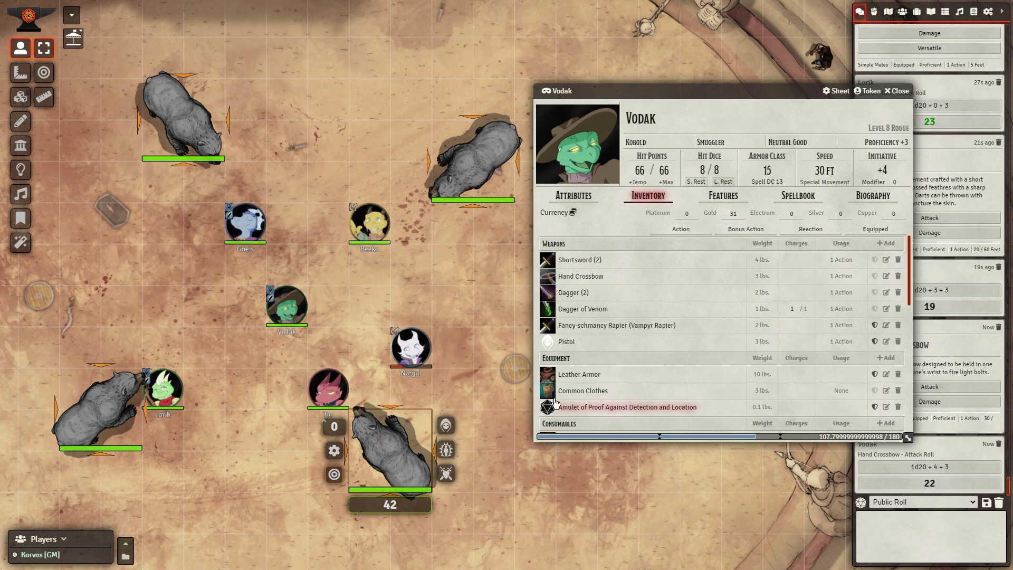
Step: Post Vodak's Dagger card to chat and roll its attack normally for 17
left_click(553, 297)
left_click(948, 449)
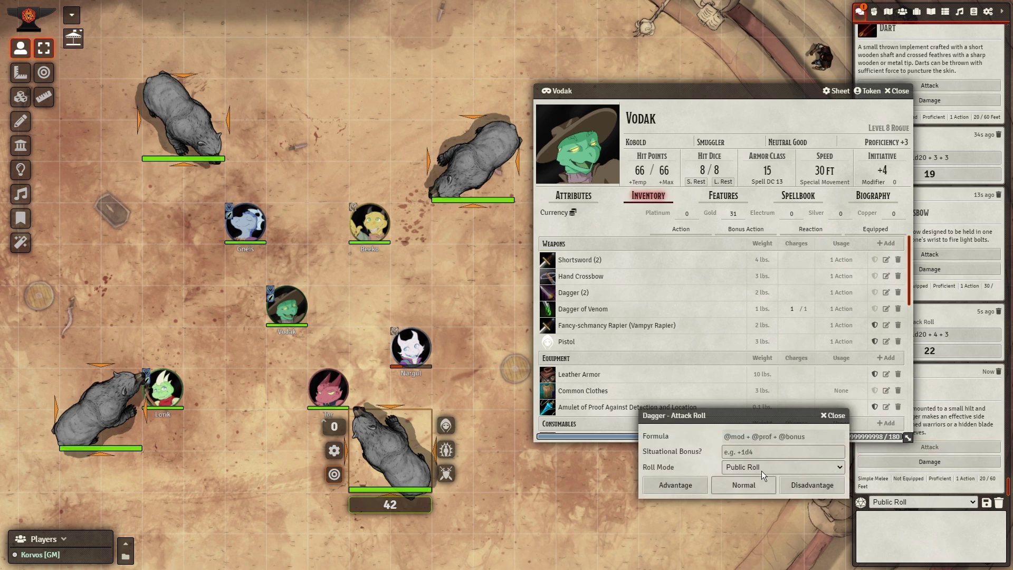
left_click(744, 482)
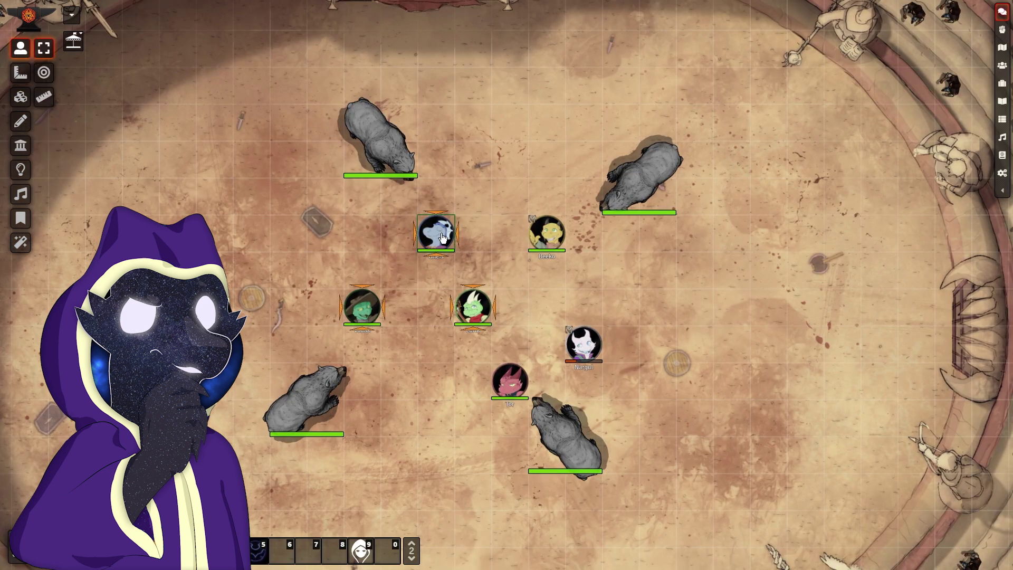
Step: Cast Shatter from Gneis's sheet with a 2nd-level slot on the top-left bear, then close the sheet
double_click(442, 238)
scroll(605, 354, "down", 3)
left_click(581, 448)
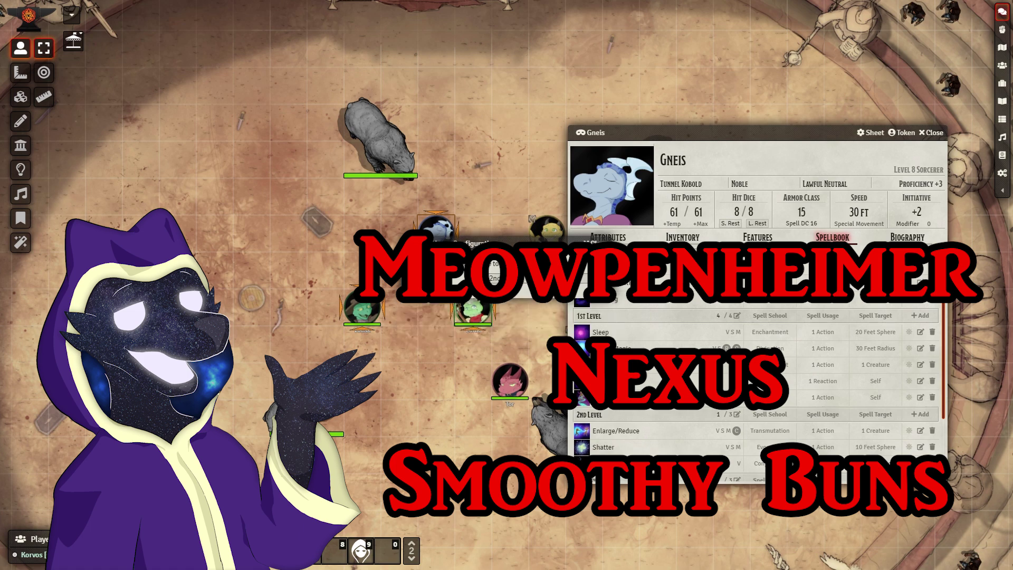
left_click(507, 288)
left_click(349, 148)
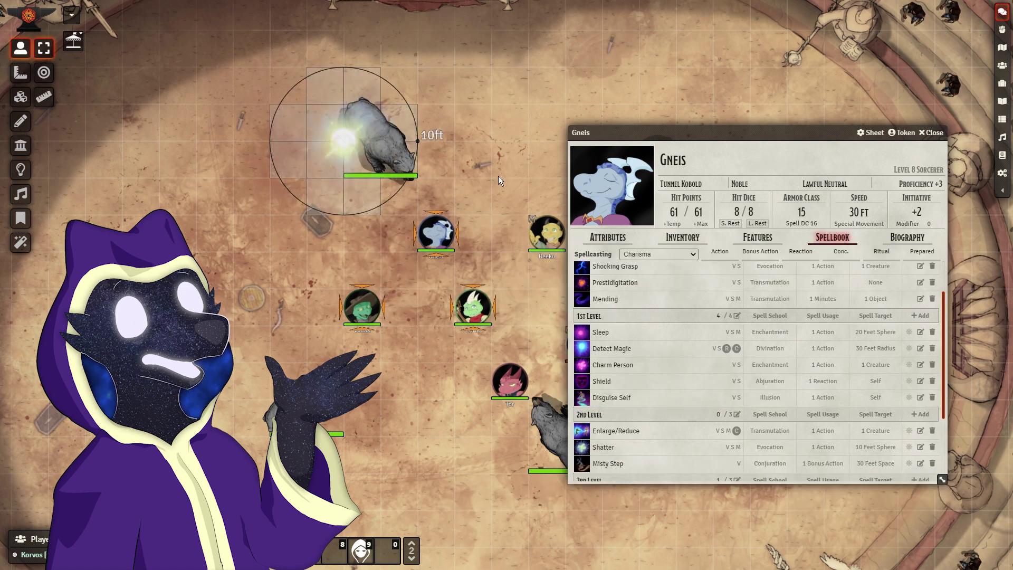
left_click(931, 135)
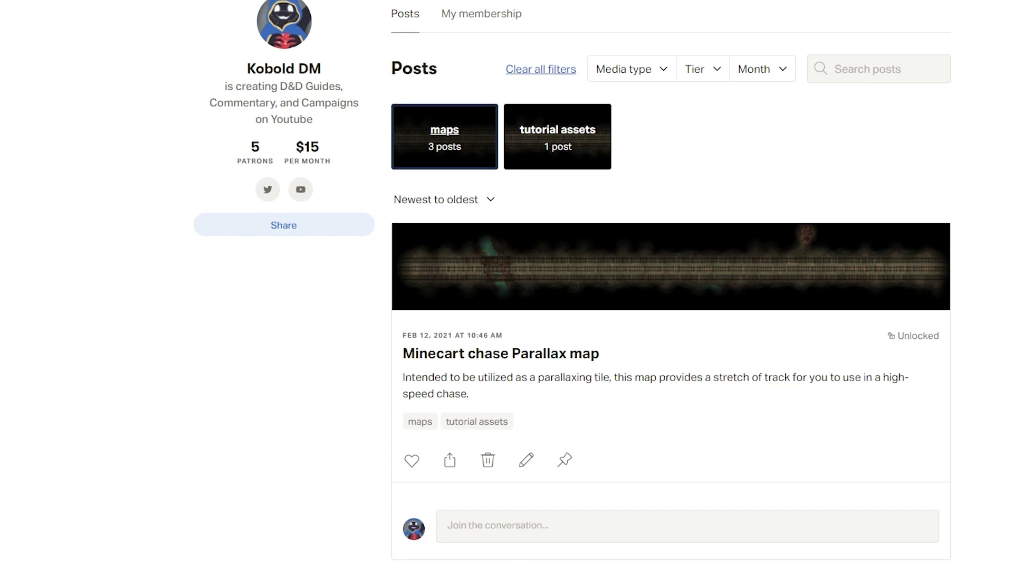
scroll(573, 305, "down", 10)
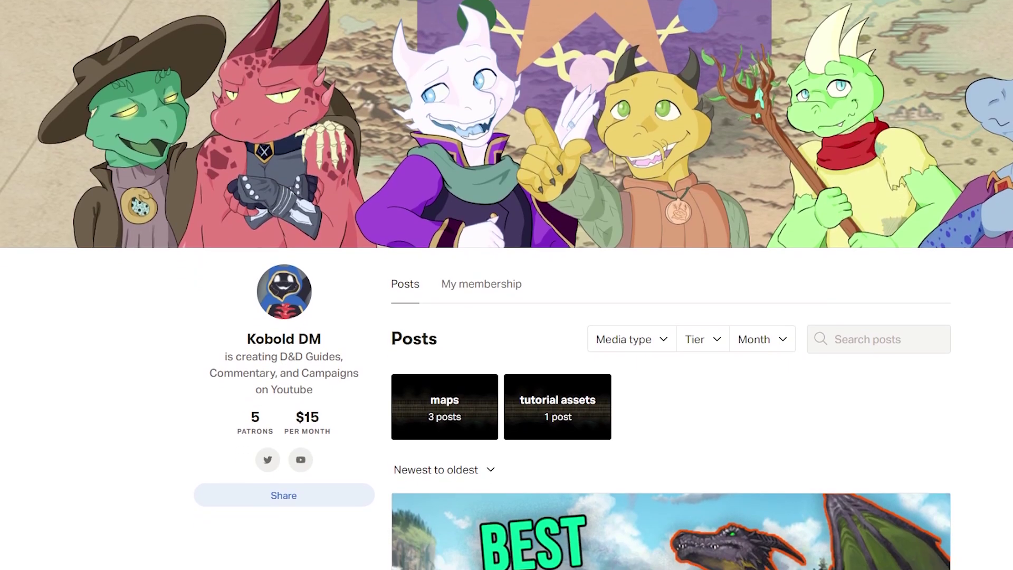
scroll(506, 285, "down", 3)
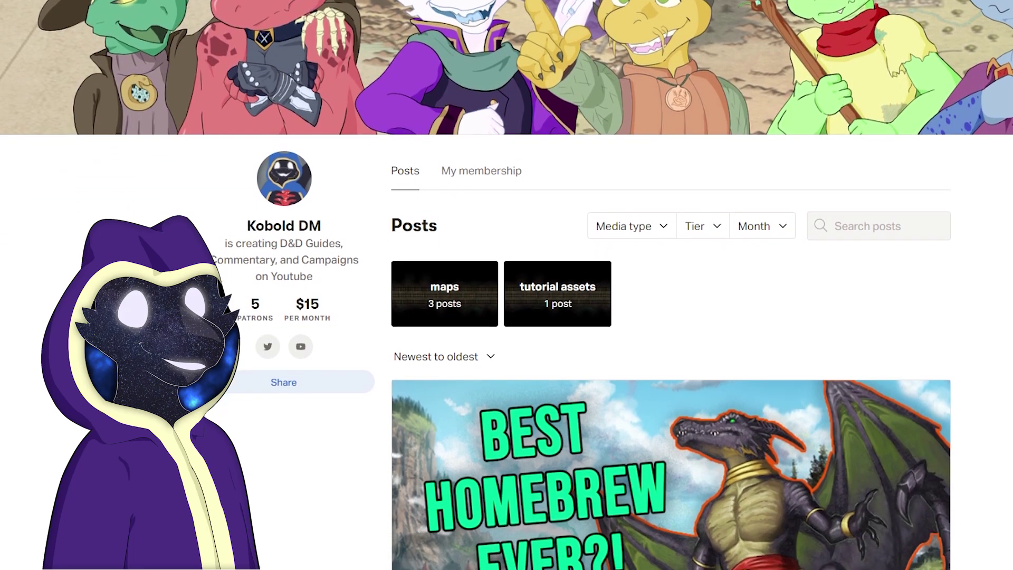